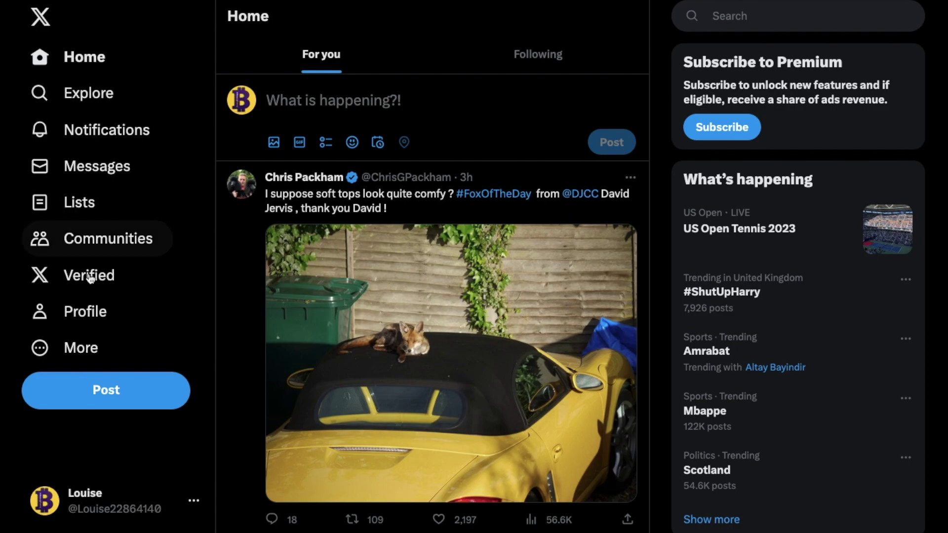
- Reach Settings and privacy > Your account > Account information and confirm the account password
left_click(97, 348)
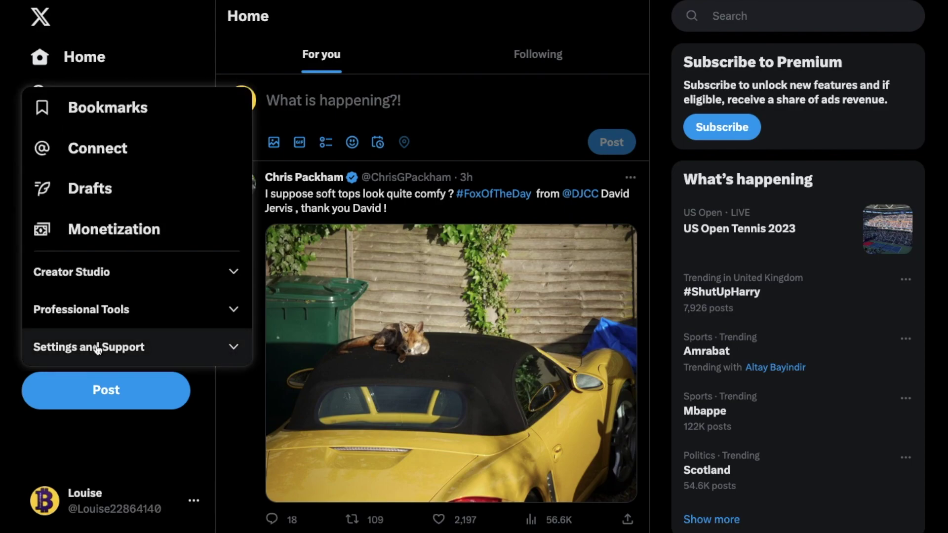
left_click(231, 351)
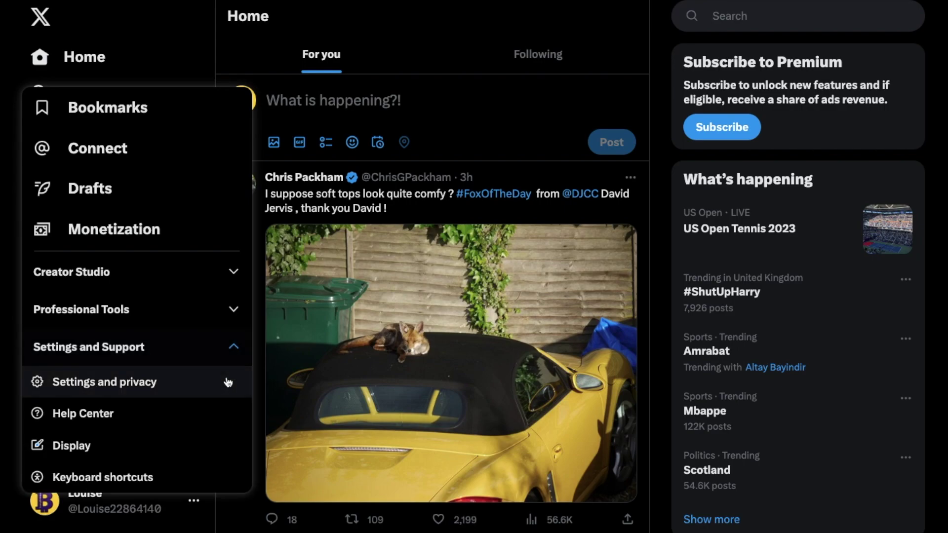
left_click(227, 388)
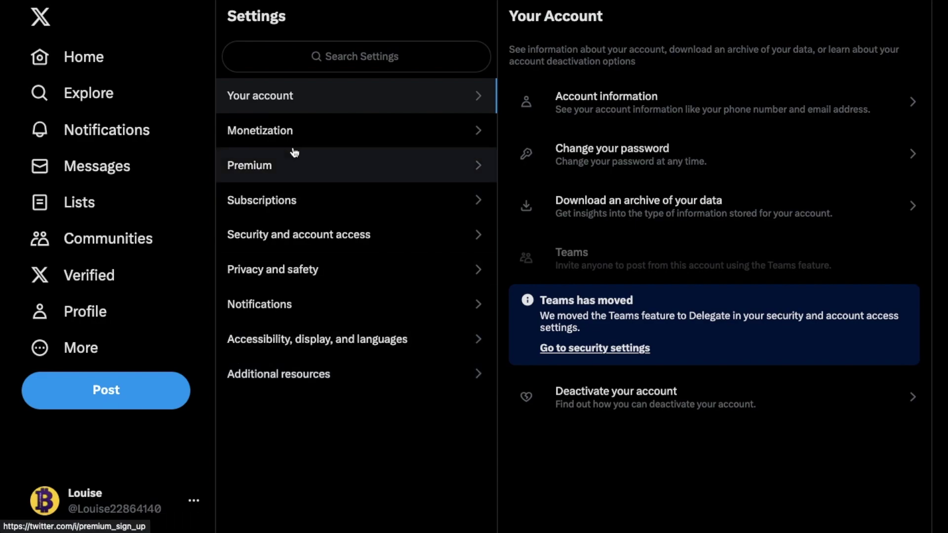
left_click(576, 115)
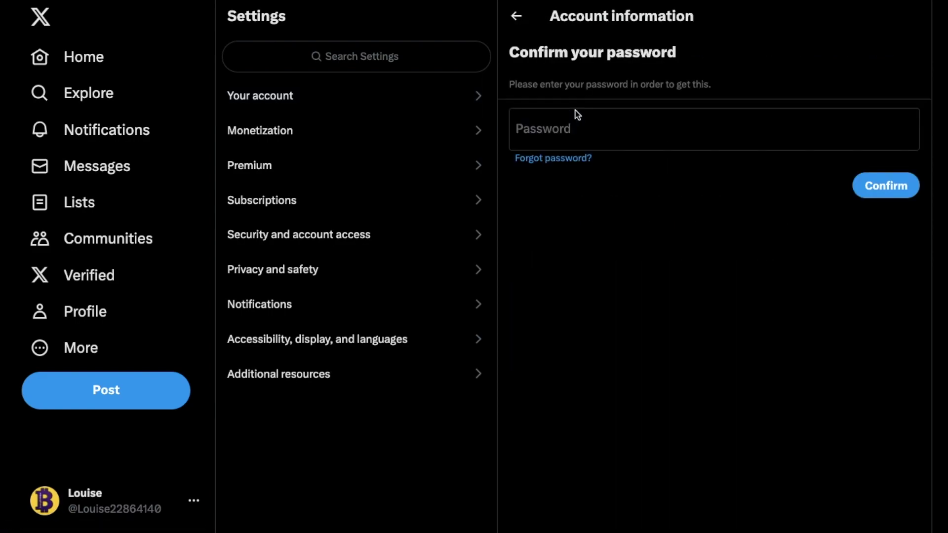
left_click(597, 137)
type("•")
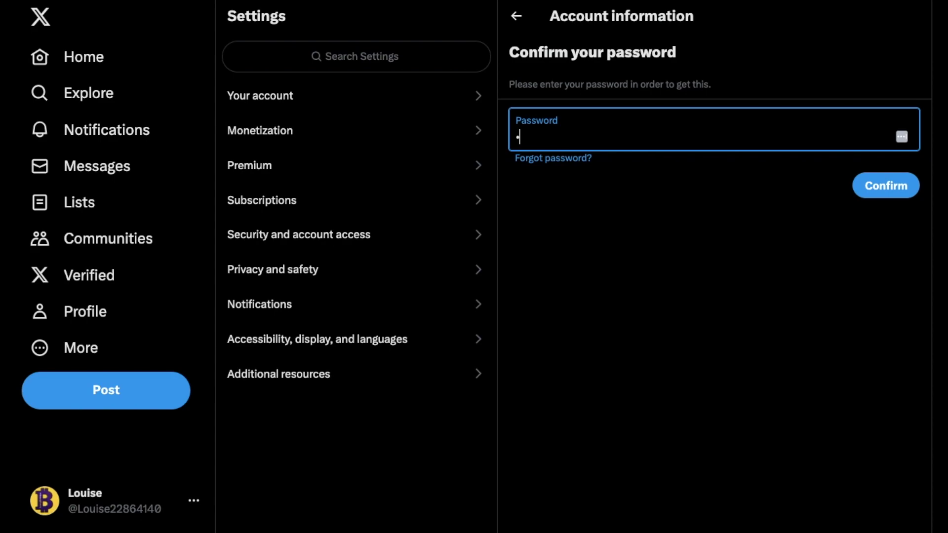
type("••••••")
type("••")
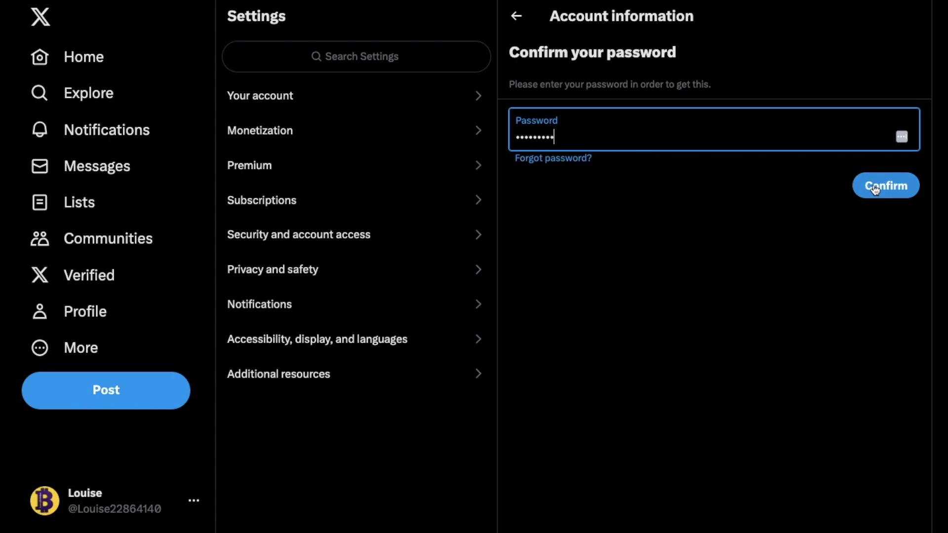
left_click(876, 190)
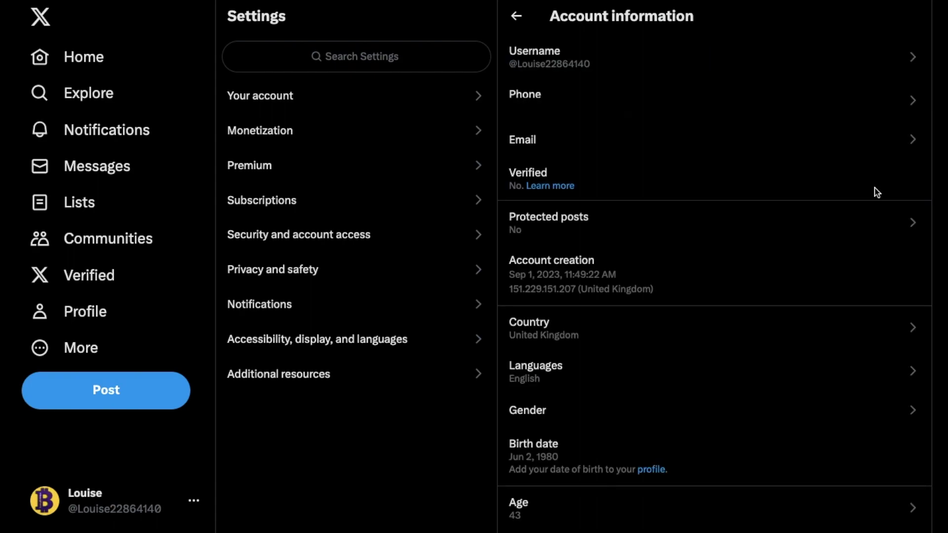
- Replace the current username with EveryBitHelps99 on the Username page and save
left_click(853, 67)
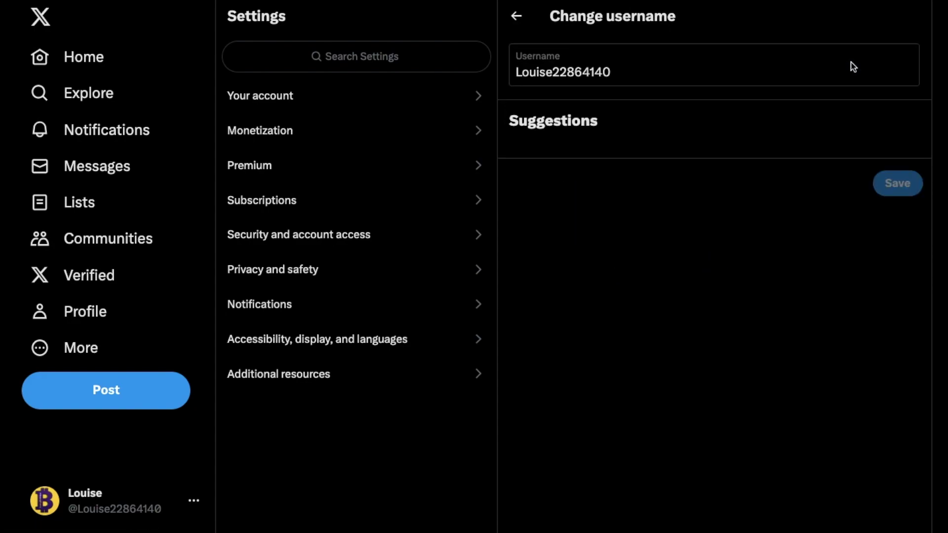
left_click(692, 74)
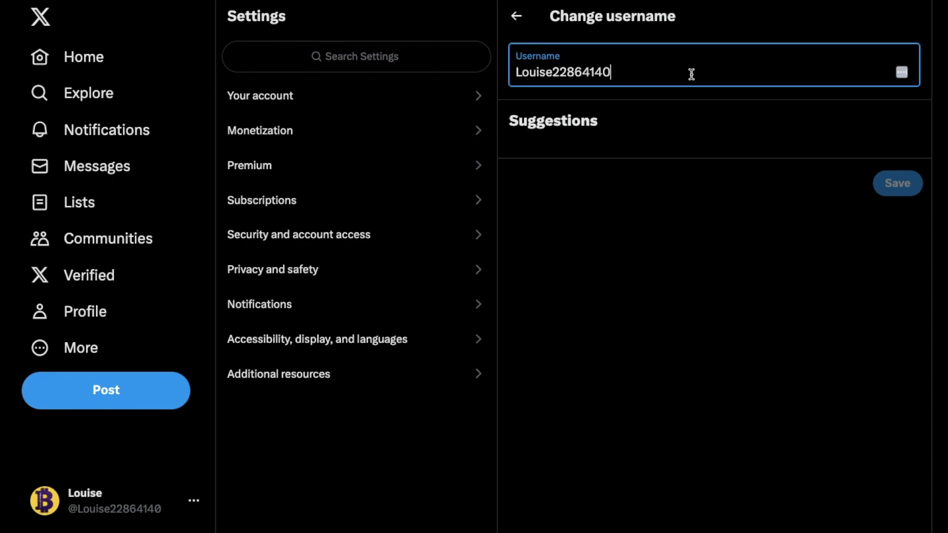
left_click_drag(692, 74, 497, 75)
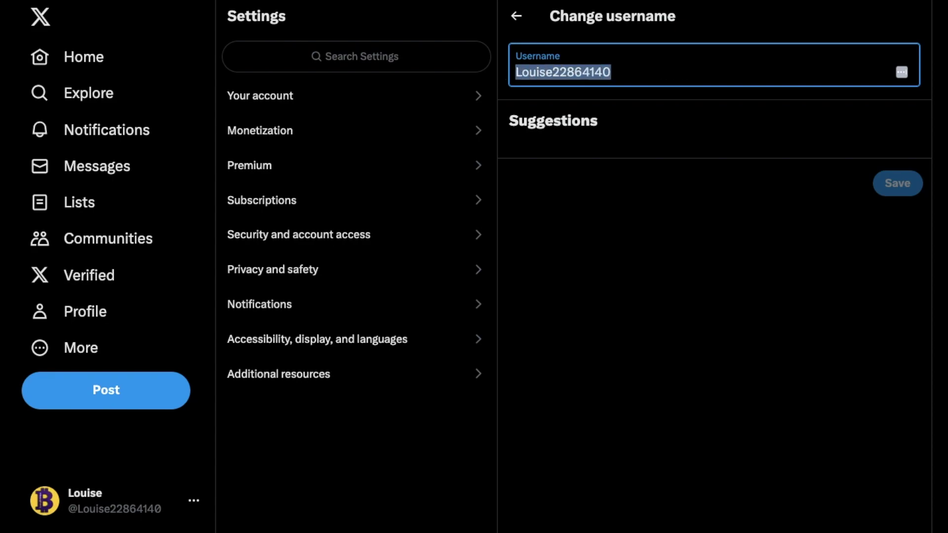
type("Ever")
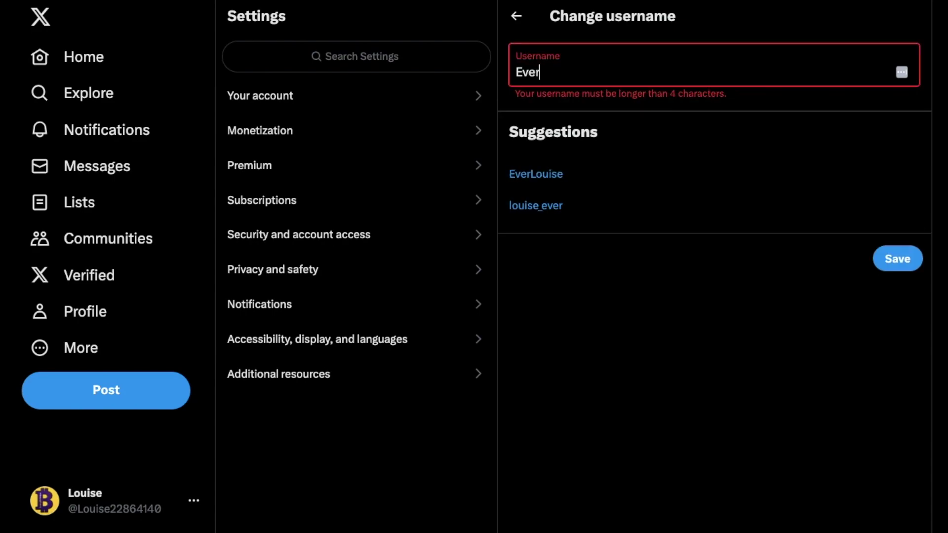
type("yBit")
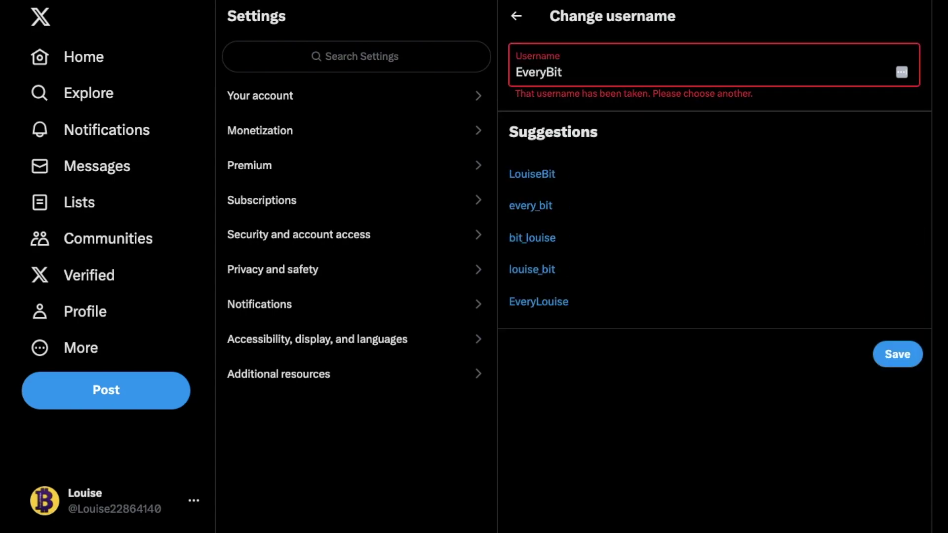
type("Hel")
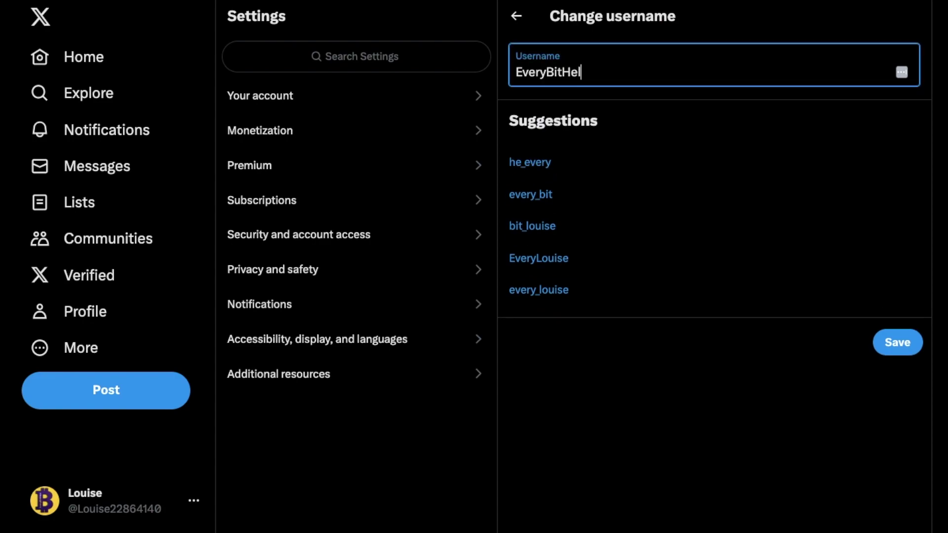
type("ps99")
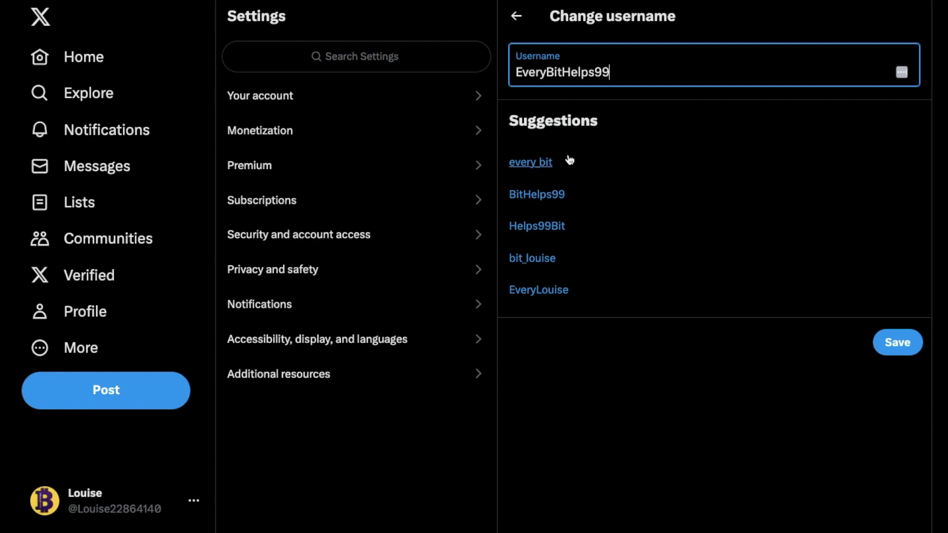
left_click(902, 352)
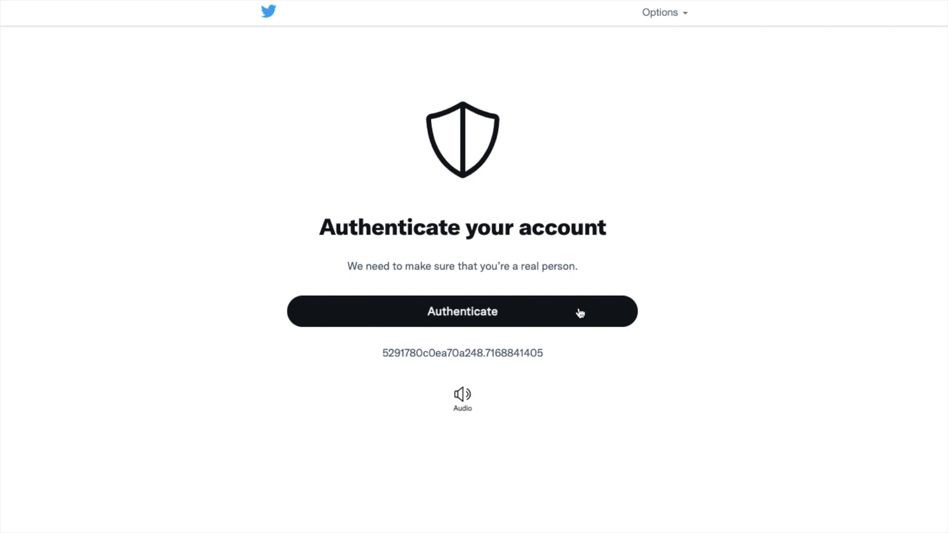
- Authenticate and choose the tile showing two identical objects to pass verification
left_click(580, 313)
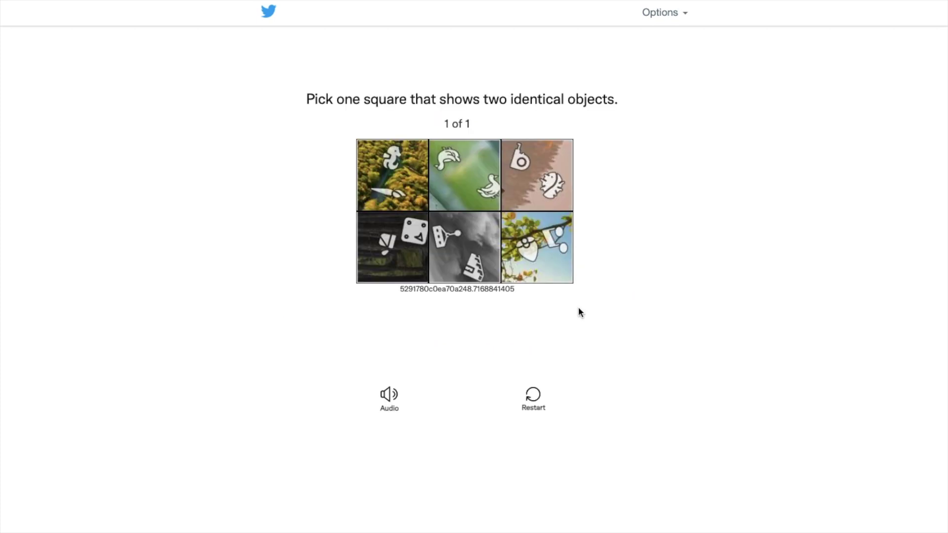
left_click(478, 179)
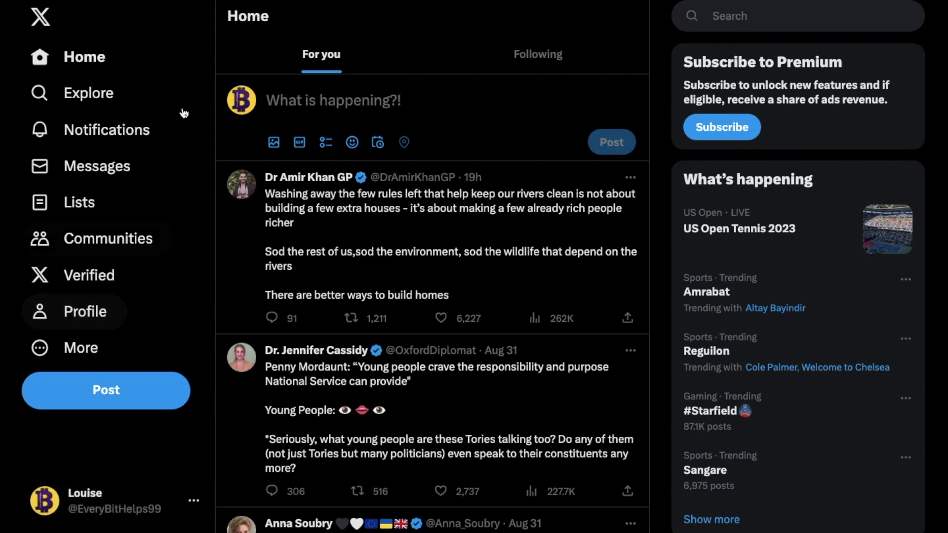
- In Edit profile, replace the display name with 'Every Bit Helps' and save
left_click(103, 325)
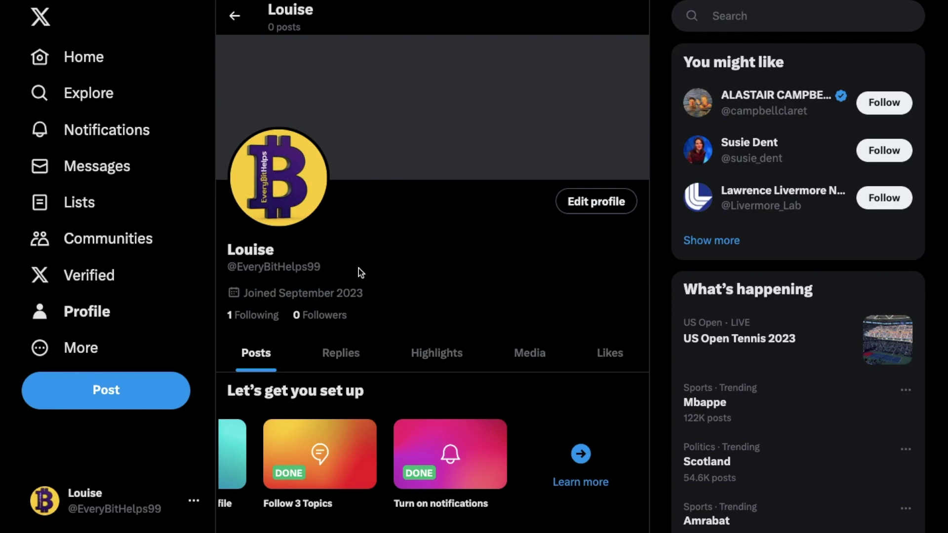
left_click(587, 203)
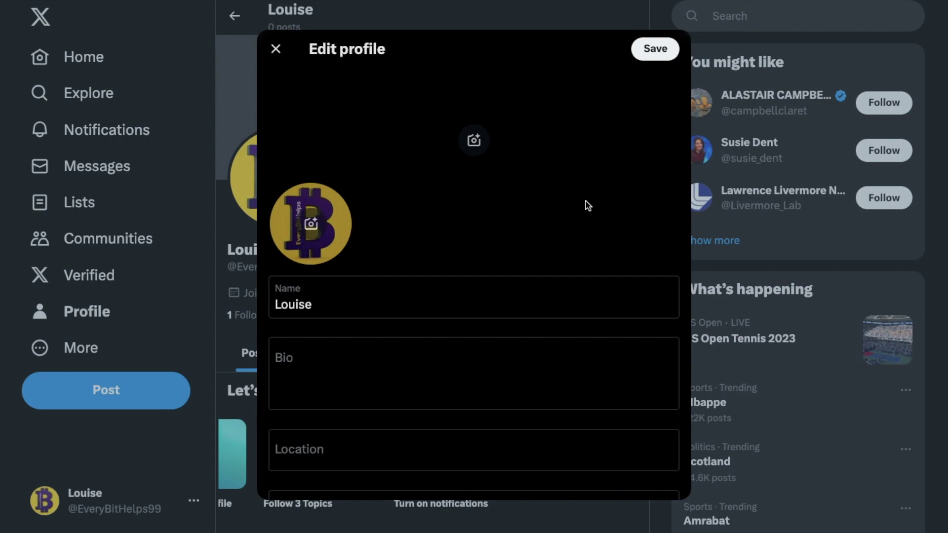
left_click_drag(367, 302, 244, 294)
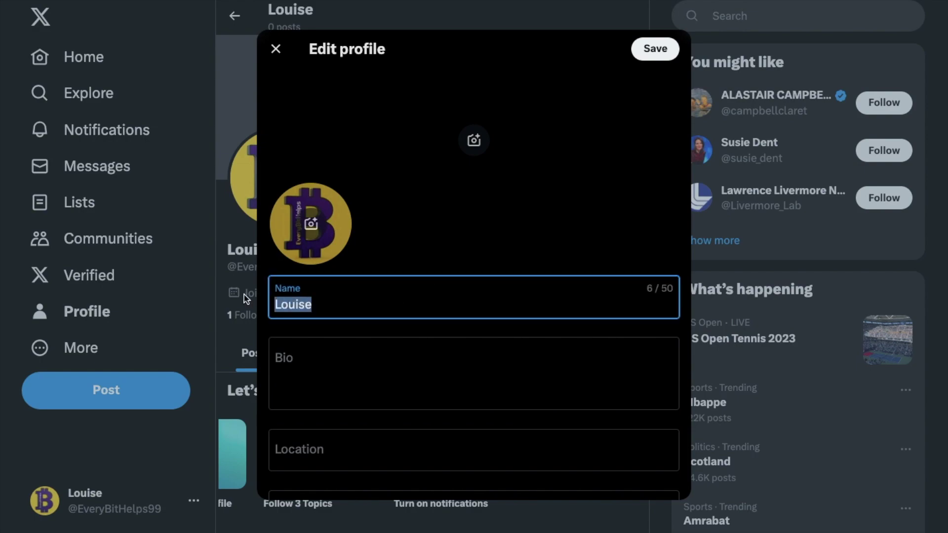
type("Ever")
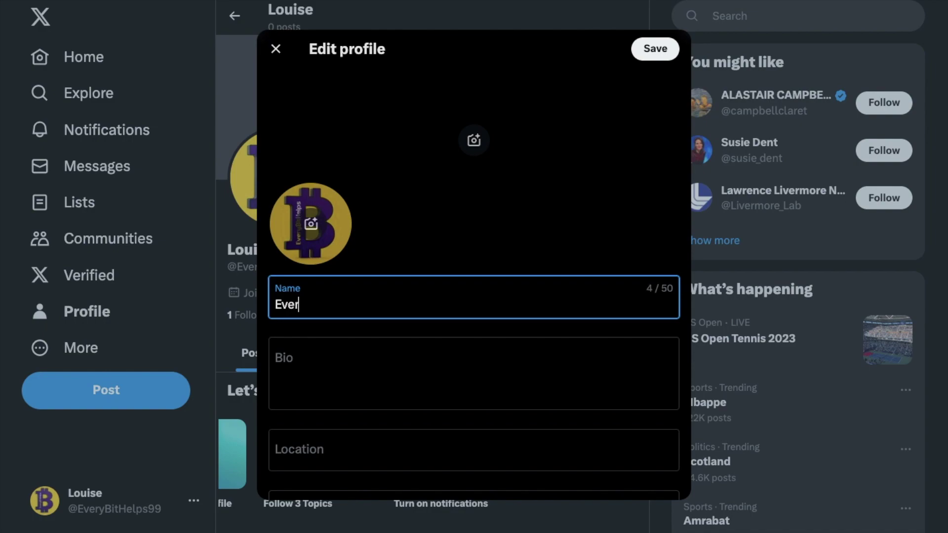
type("y Bit ")
type("Helps")
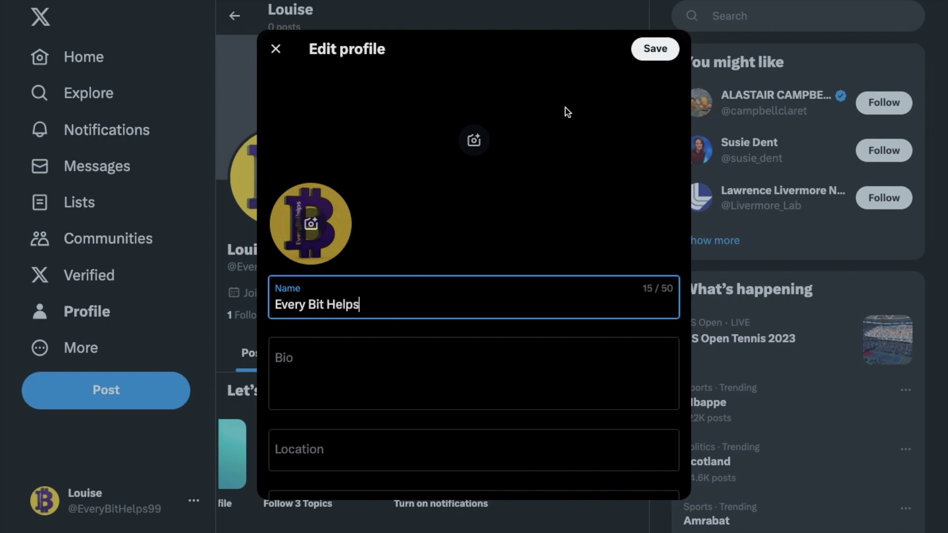
left_click(652, 60)
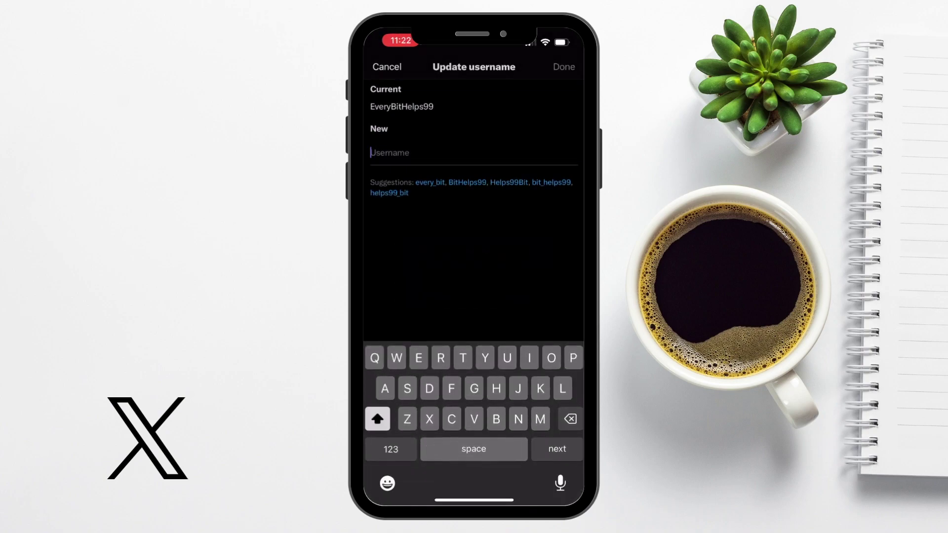
- Enter EveryBit99 as the new username on the mobile Update username screen
type("Ev")
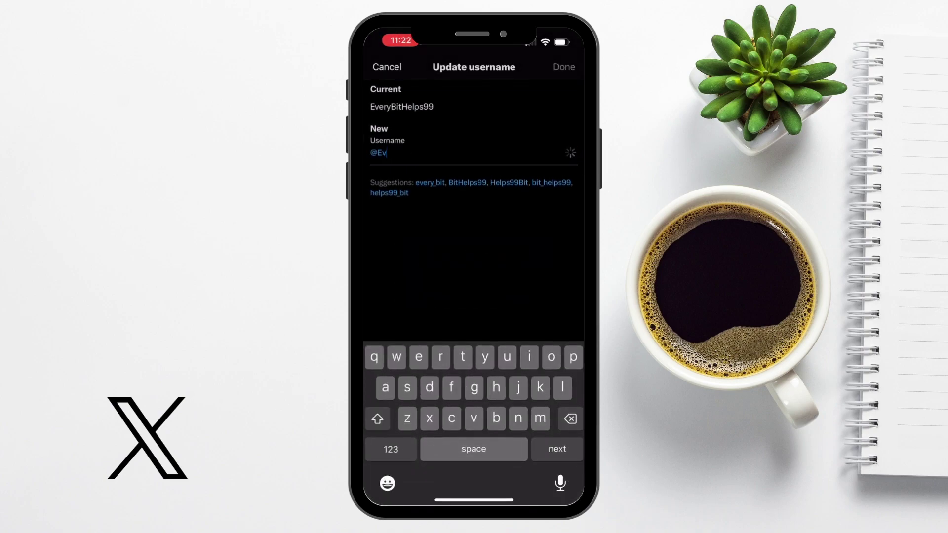
type("ery")
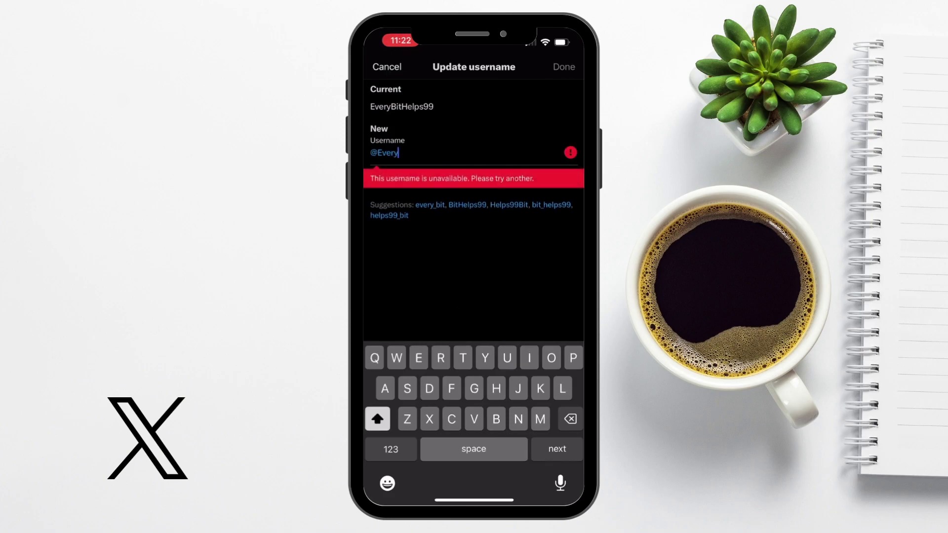
type("Bit")
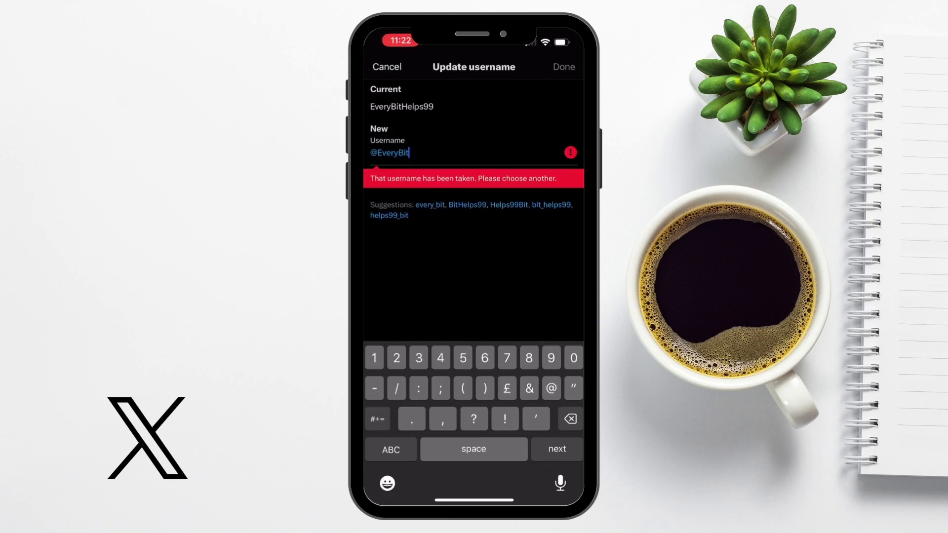
type("99")
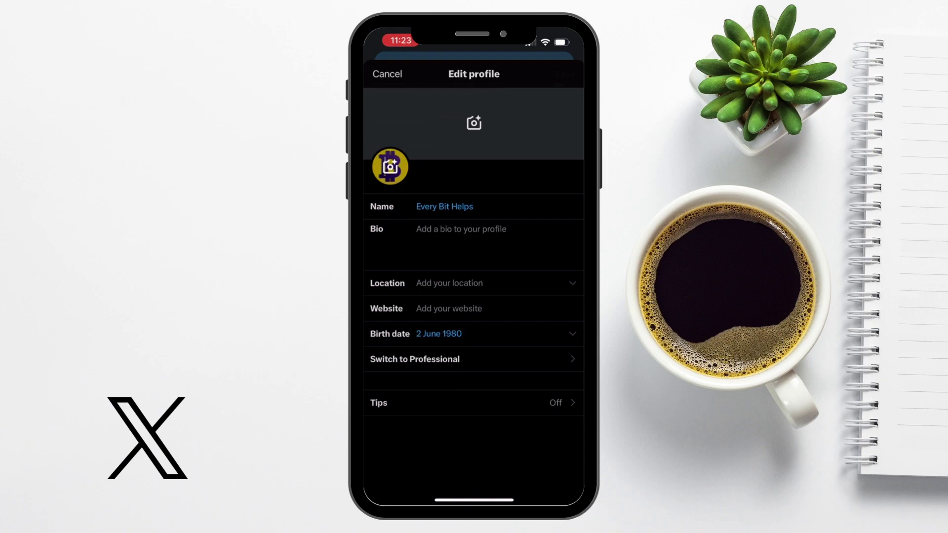
- Trim the display name down to 'Every Bit' and save the profile
key("BackSpace")
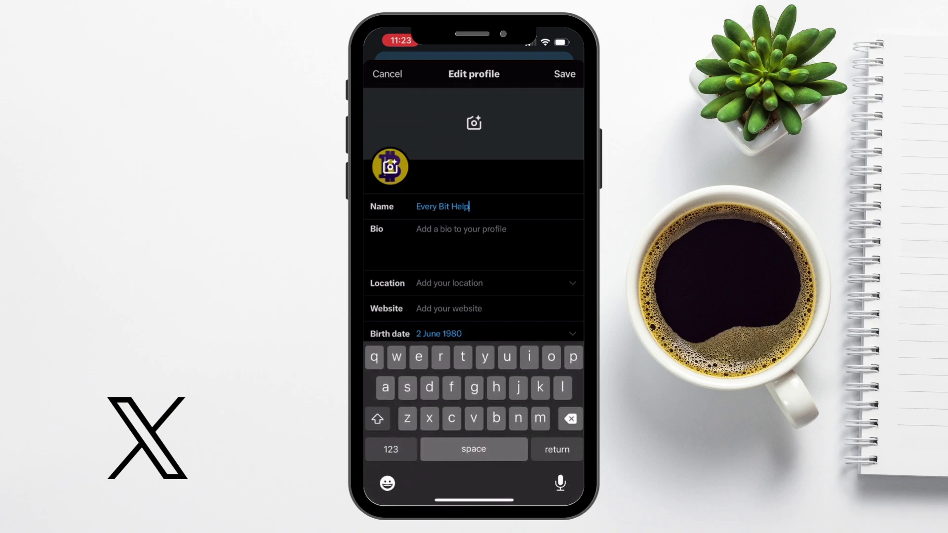
key("BackSpace")
key("BackSpace")
key("BackSpace")
key("BackSpace")
key("BackSpace")
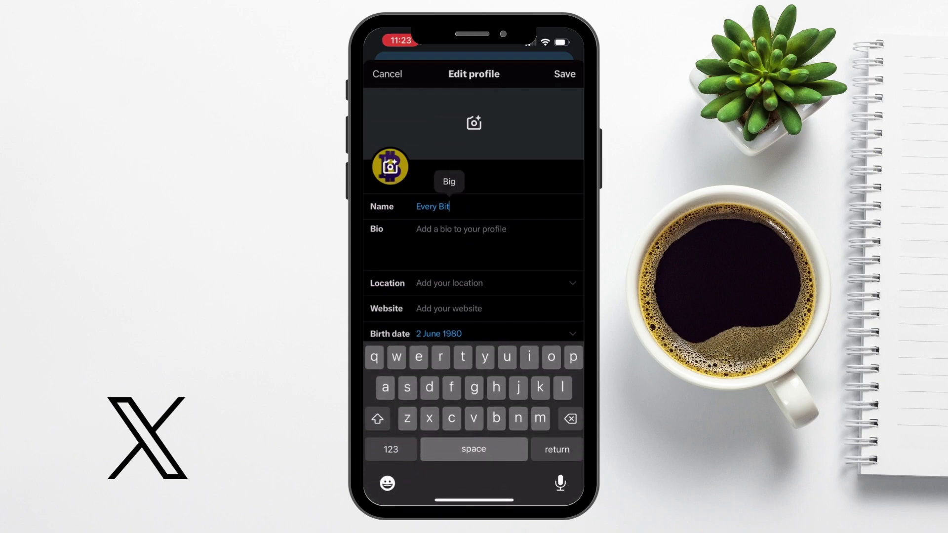
left_click(564, 74)
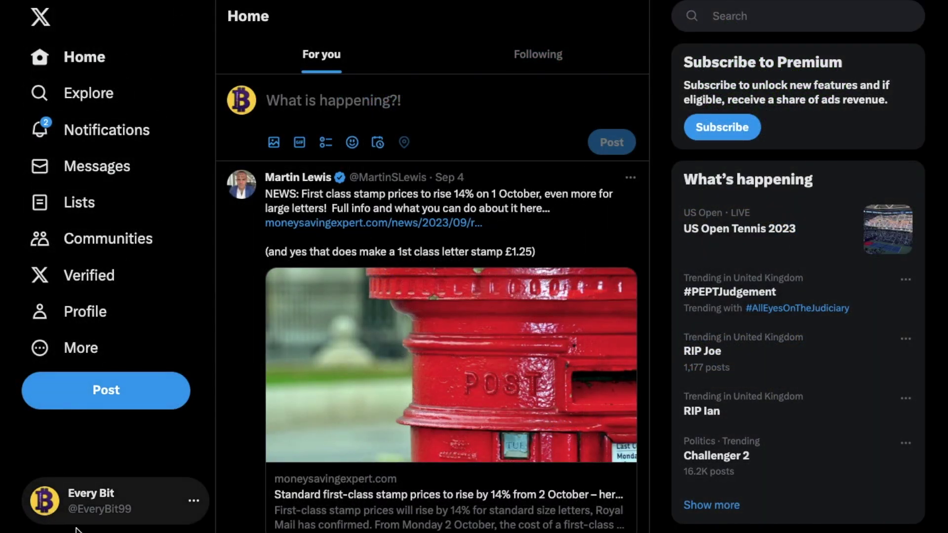
left_click(120, 310)
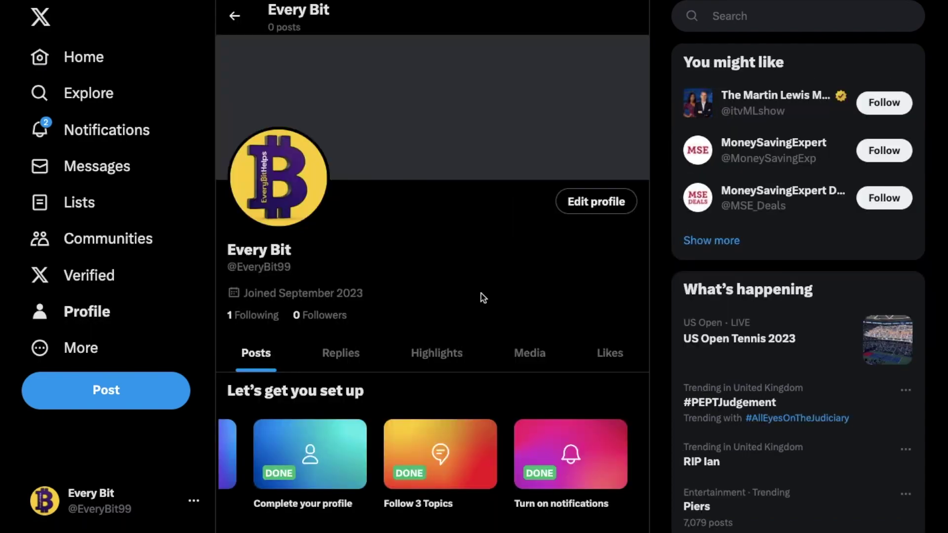